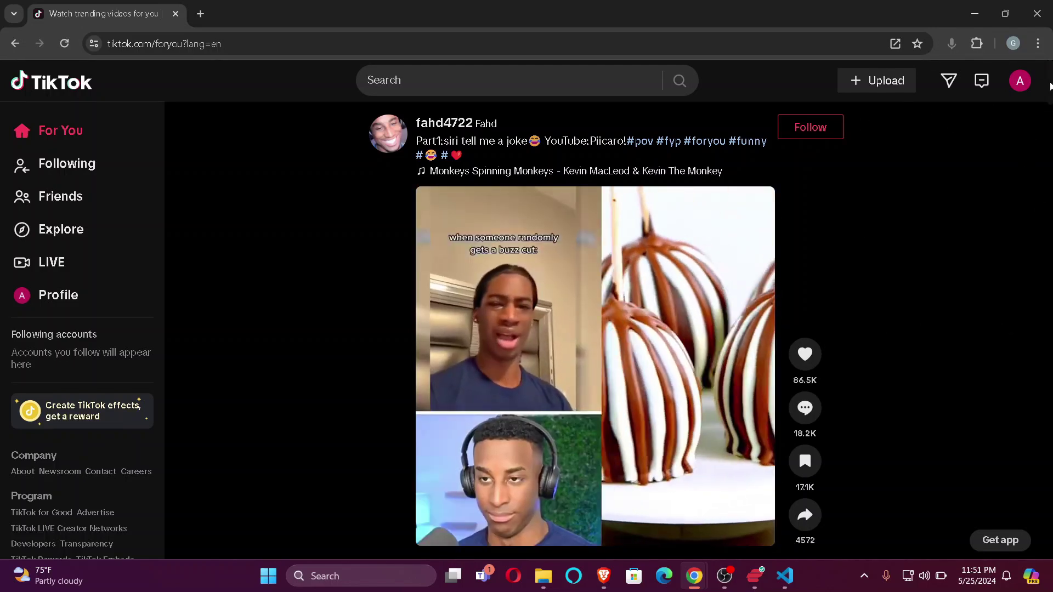
Log out of the current TikTok account from the profile menu
left_click(1021, 81)
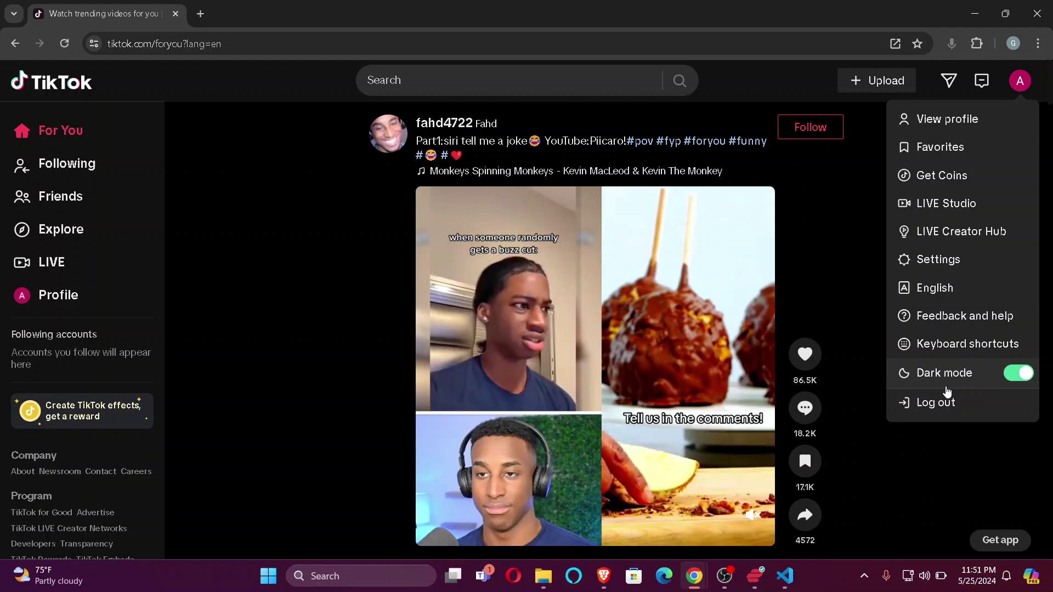
left_click(938, 403)
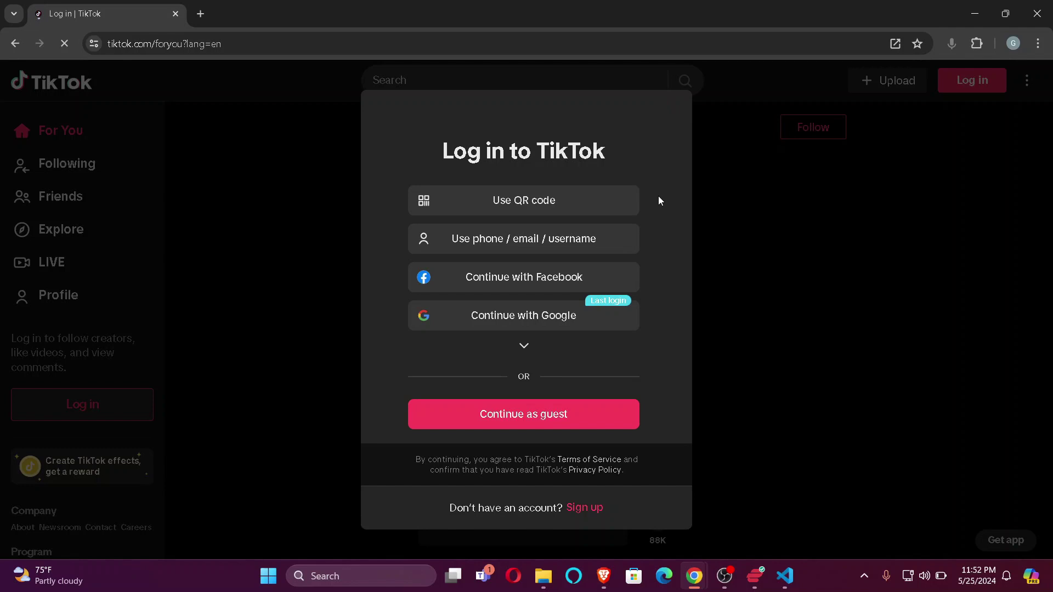
Choose Continue with Google in the TikTok login prompt
left_click(502, 320)
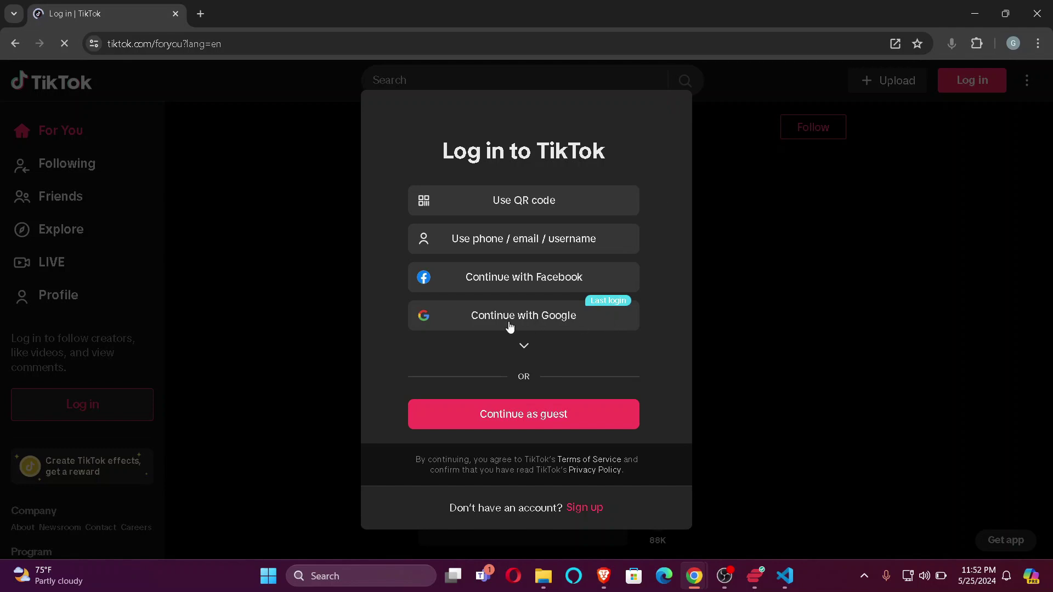